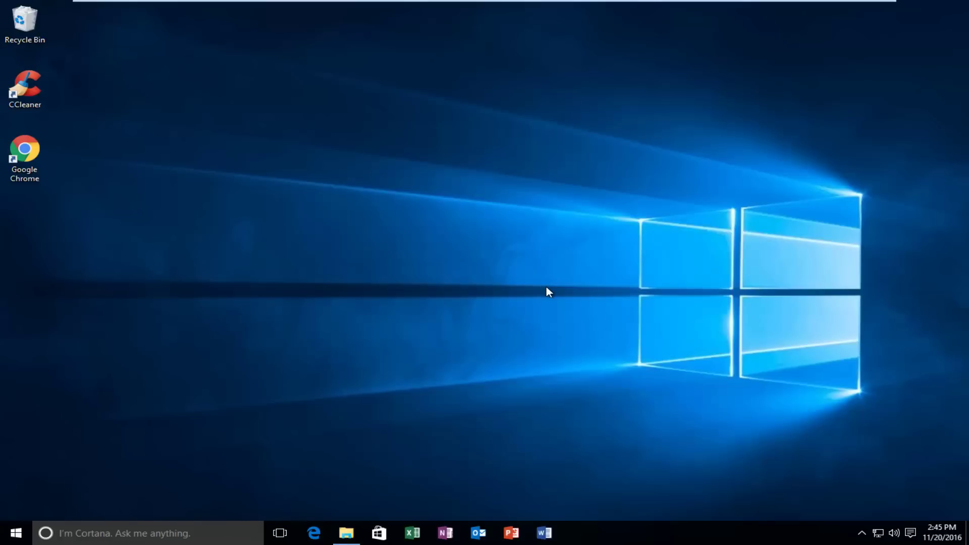
Find 'programs and features' through Start menu search and open the Programs and Features control panel.
click(15, 533)
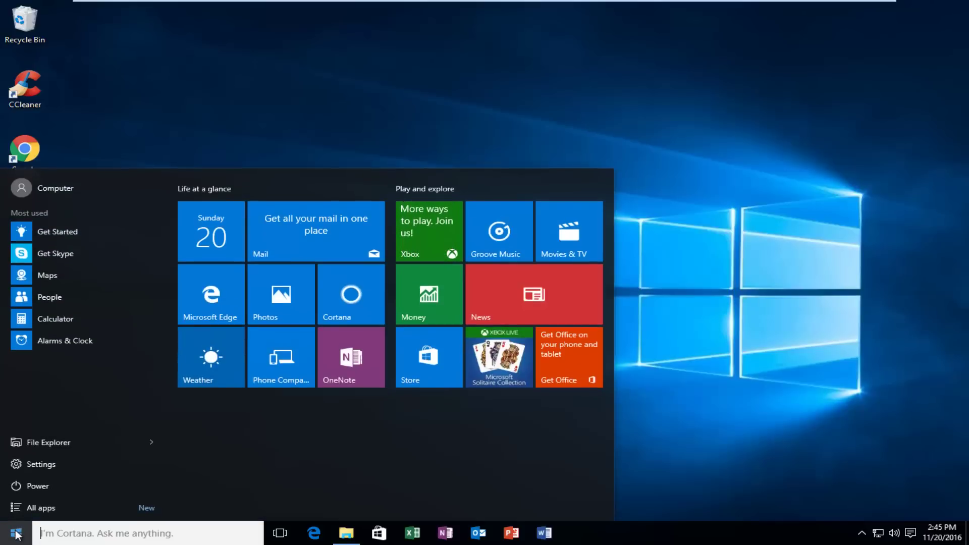
text(programs and )
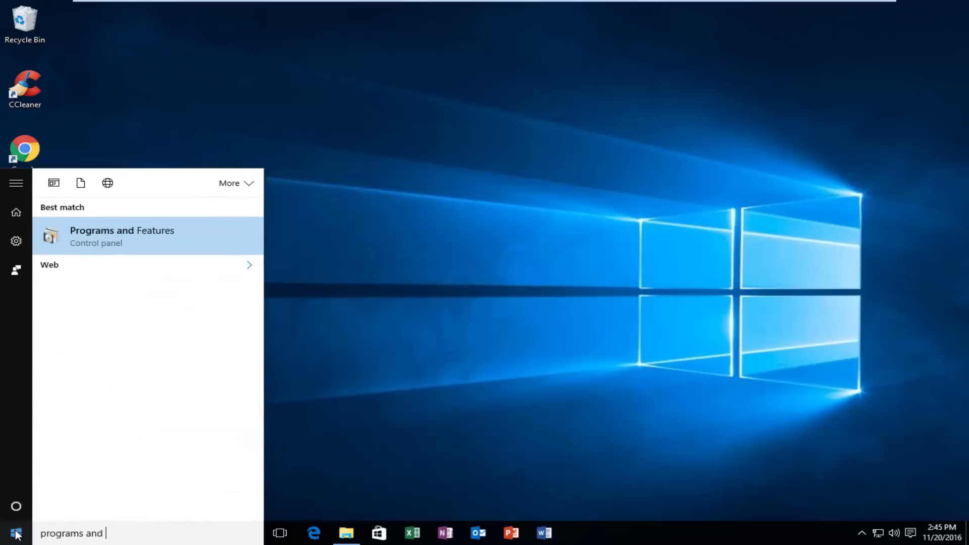
text(fea)
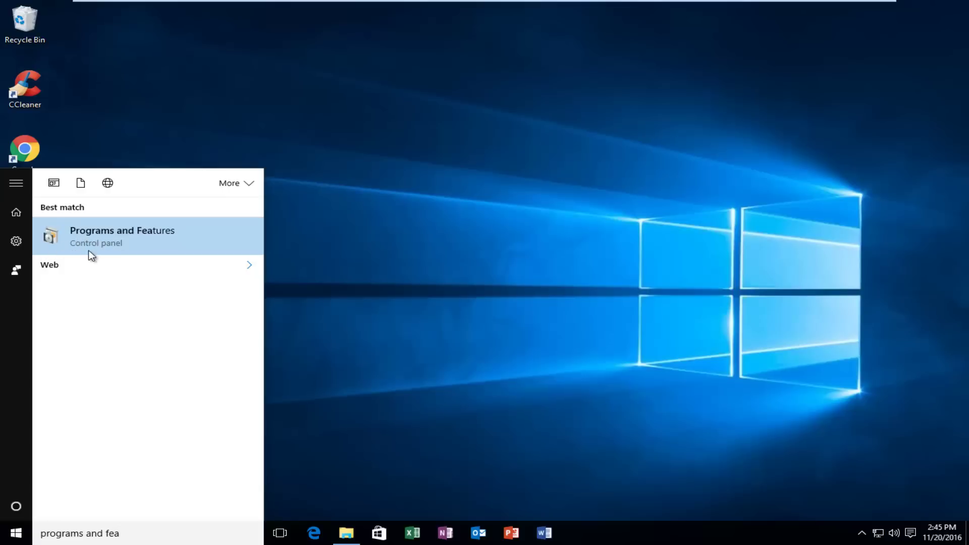
click(92, 249)
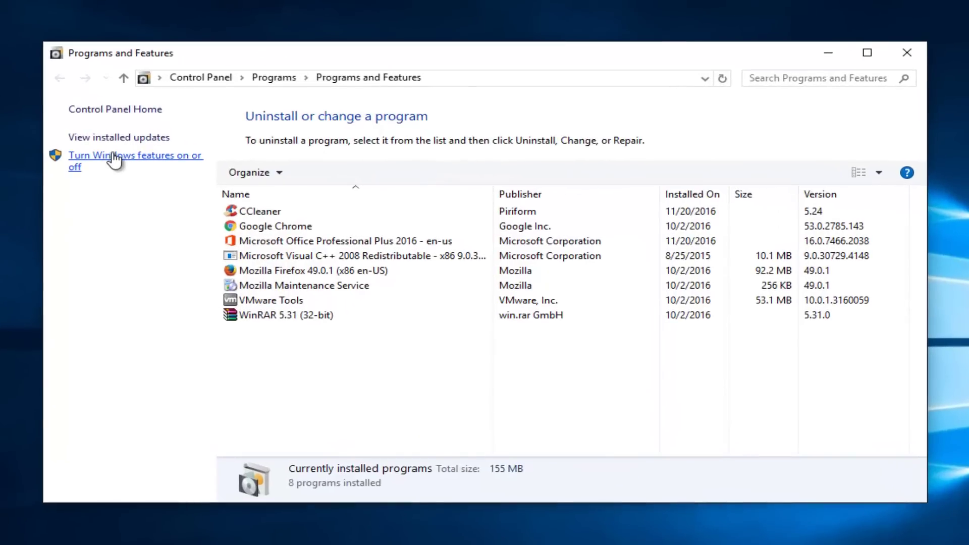
Untick .NET Framework 4.6 Advanced Services in Windows Features, apply it, and close Programs and Features.
click(131, 163)
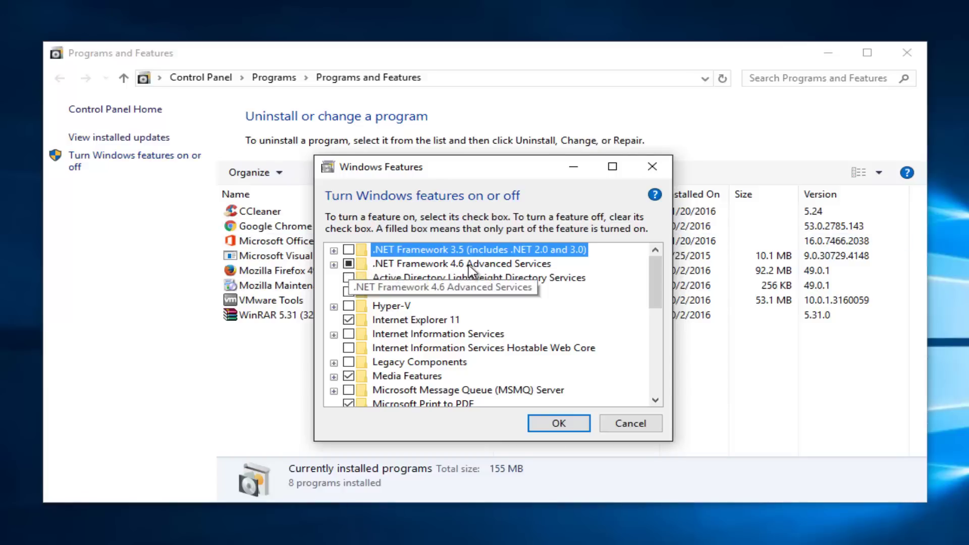
click(349, 264)
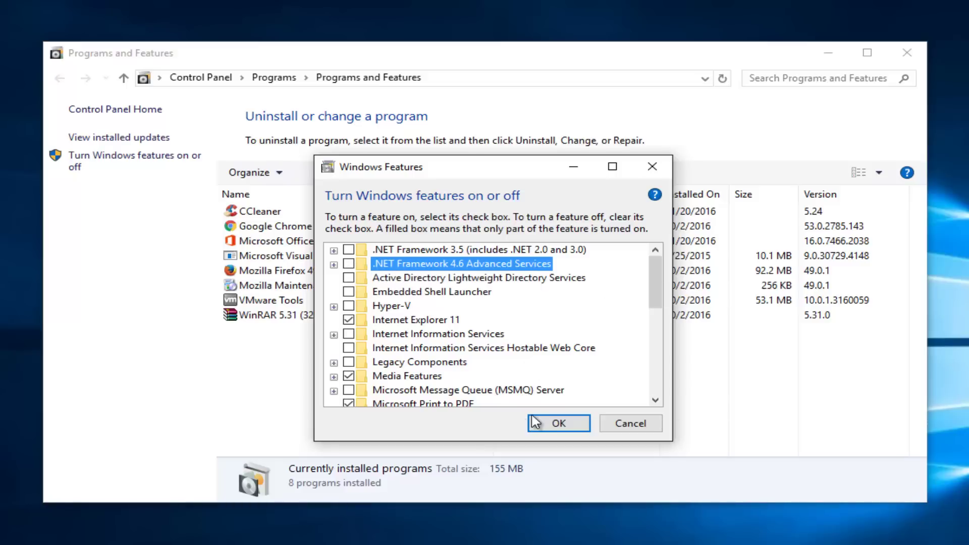
click(558, 424)
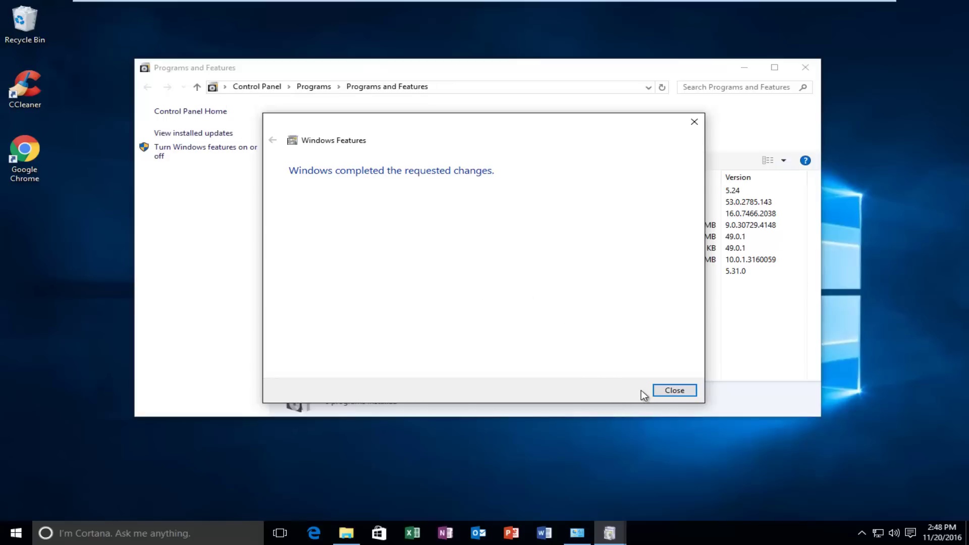
click(667, 391)
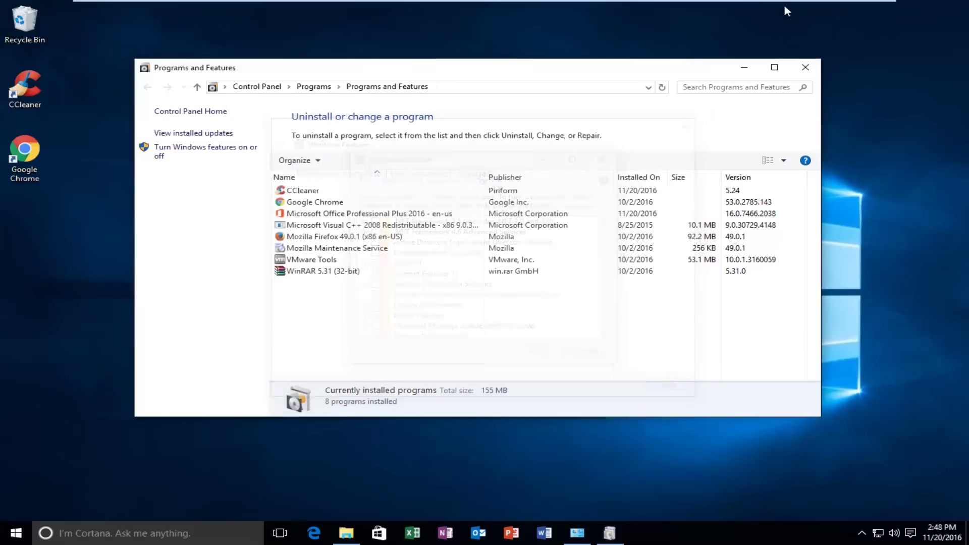
click(805, 68)
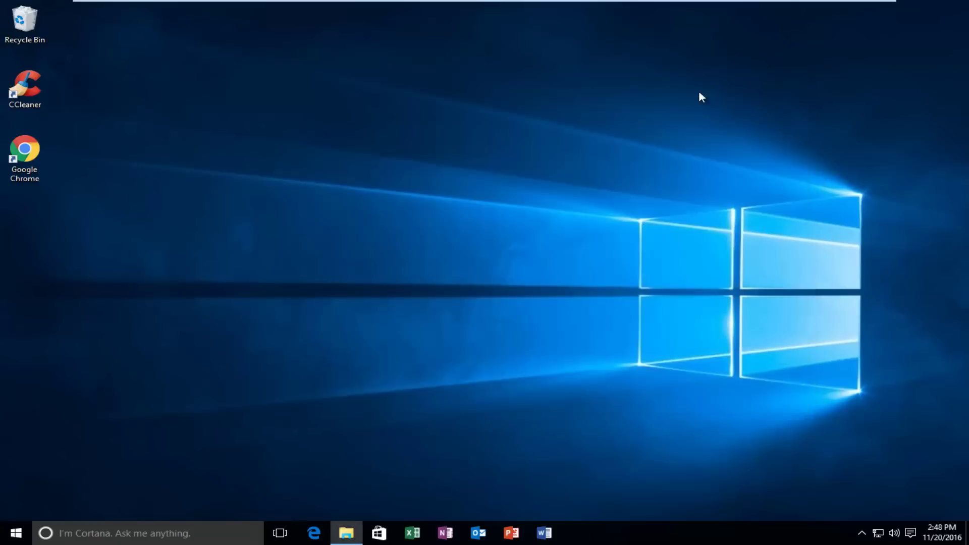
In Edge, Google '.net framework 3.5' and open the microsoft.com download result.
click(314, 533)
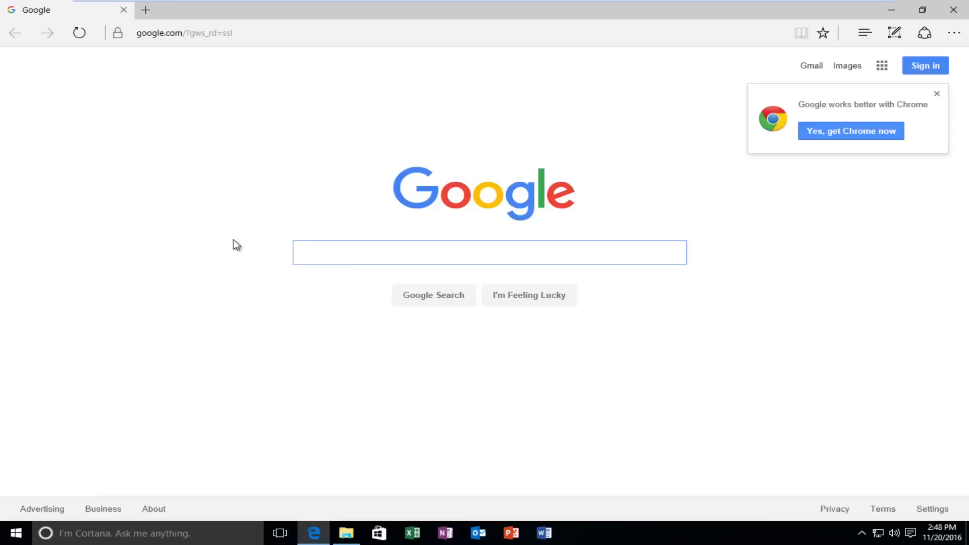
text(.net framew)
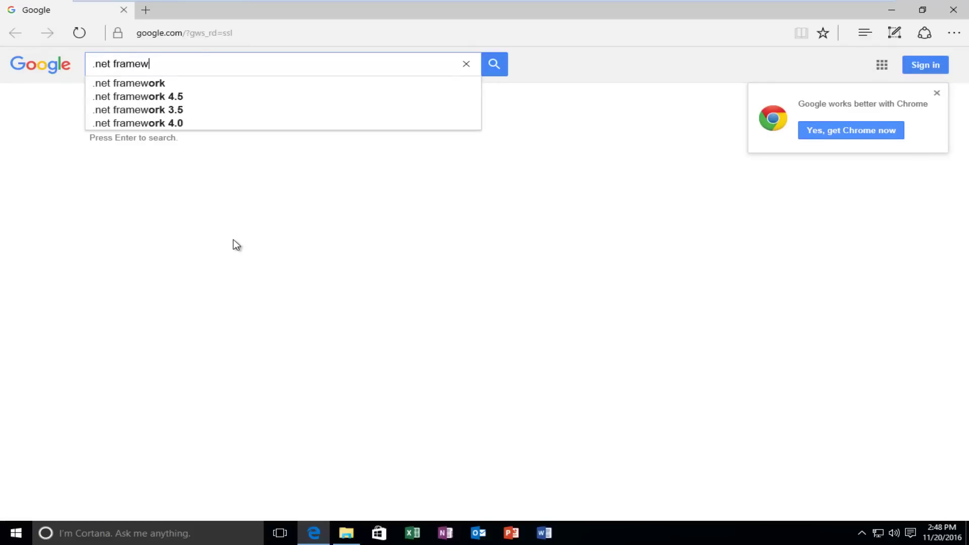
text(ork 3.5)
key(Return)
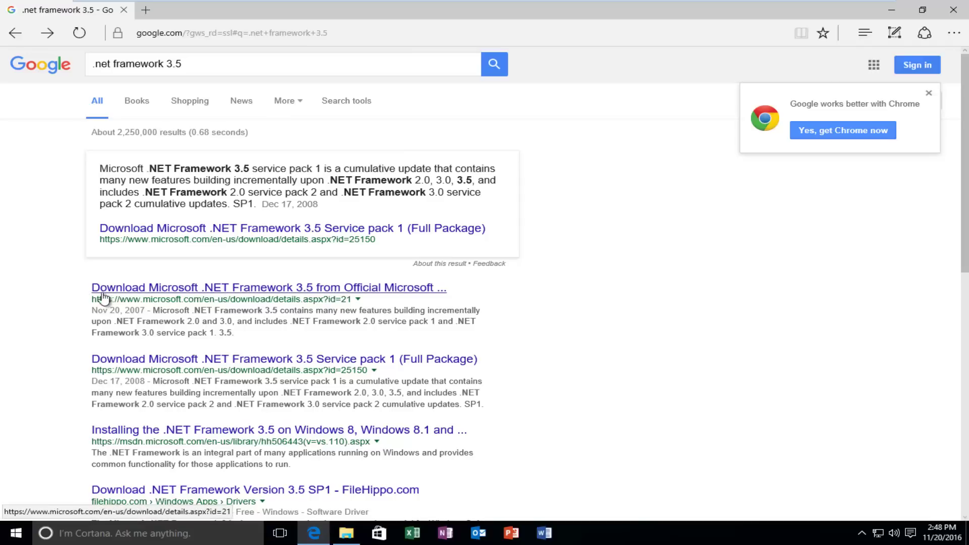
double_click(188, 299)
click(174, 291)
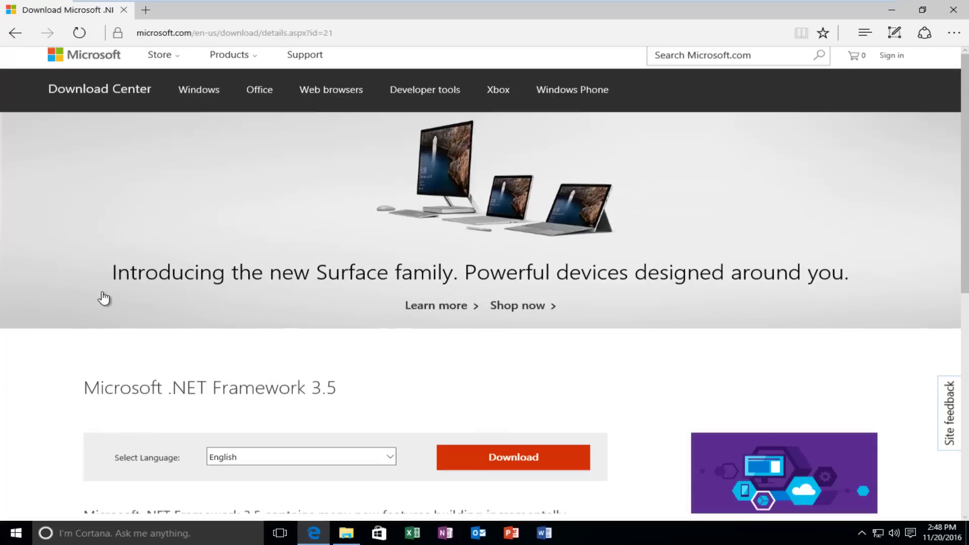
Choose English as the download language and start the .NET Framework 3.5 download.
scroll(104, 298, down, 5)
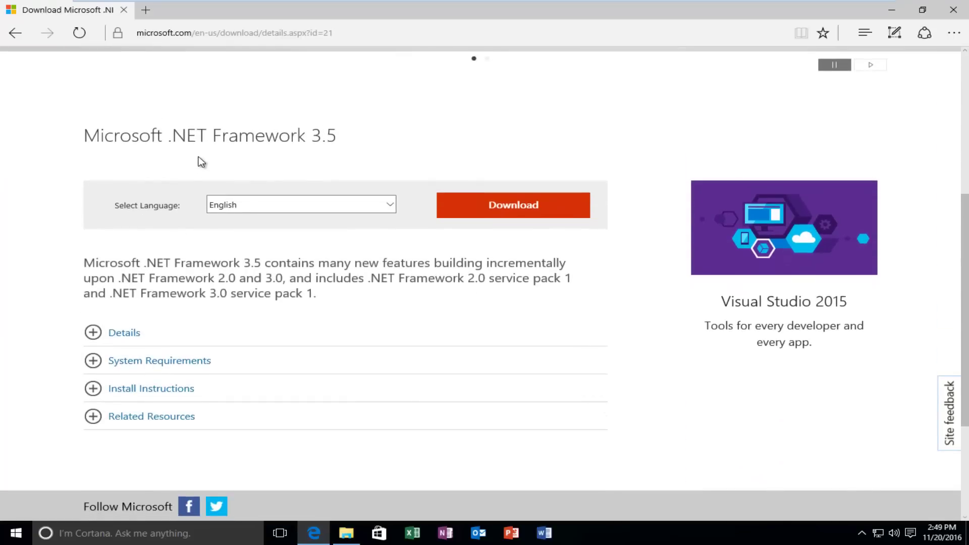
click(365, 205)
click(367, 204)
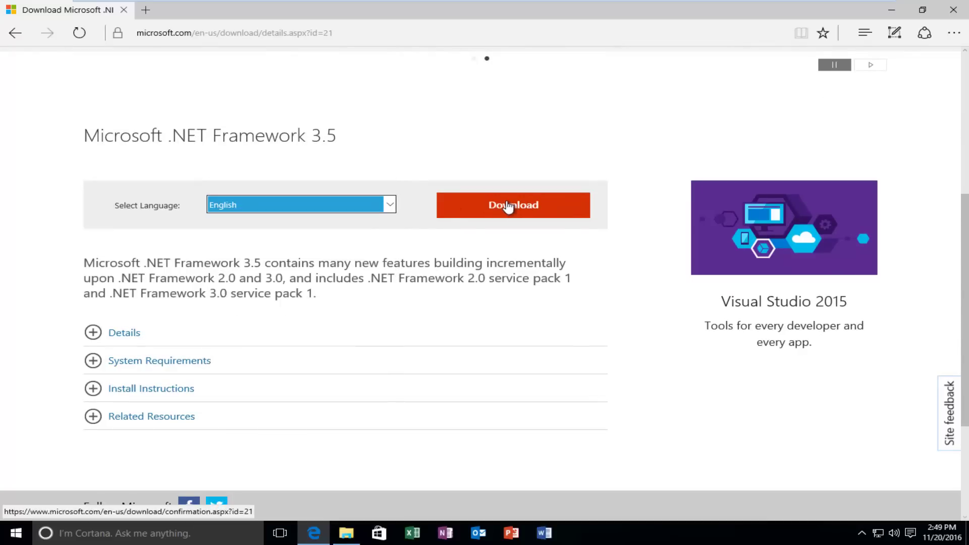
click(502, 205)
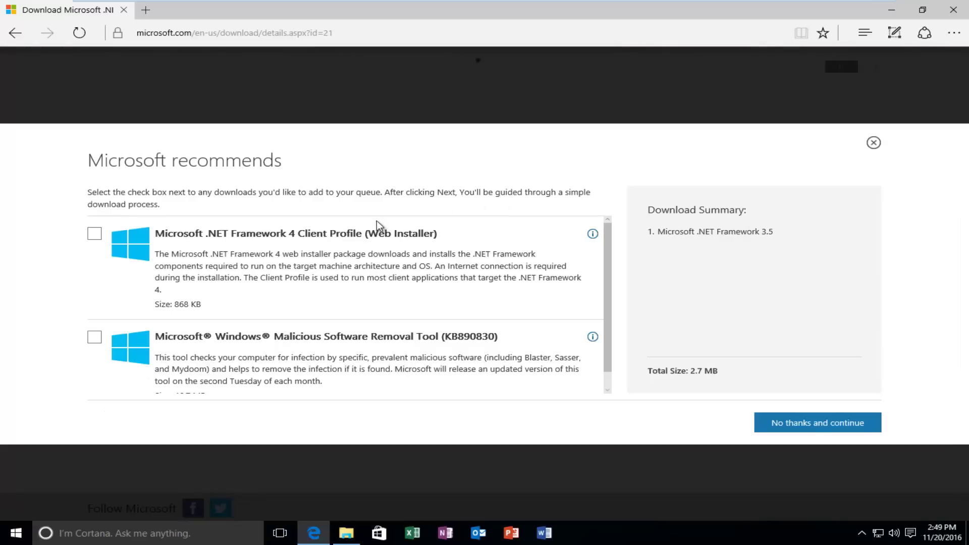
Add the .NET Framework 4 Client Profile web installer and proceed to download dotNetFx35setup.exe.
scroll(419, 246, down, 1)
scroll(439, 249, up, 1)
click(94, 234)
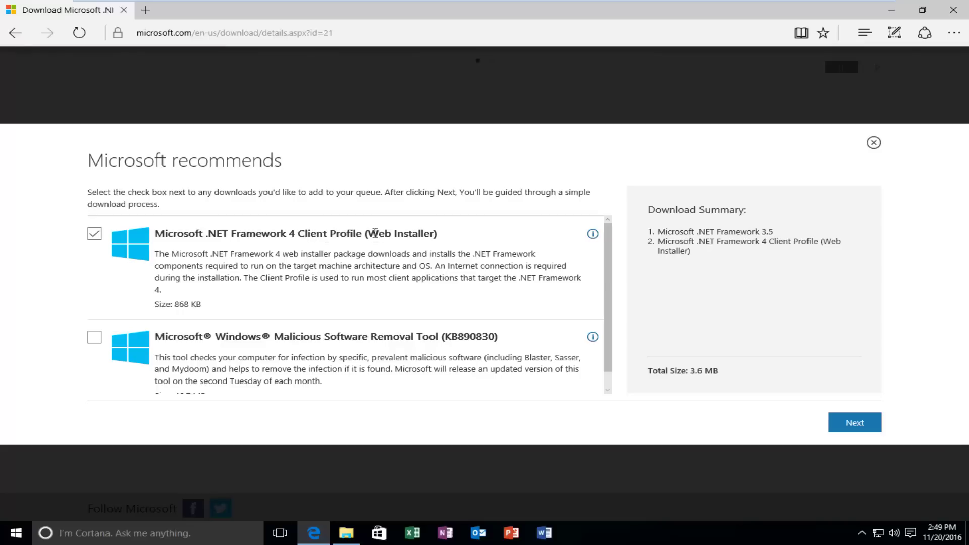
drag(375, 233, 430, 233)
click(442, 334)
scroll(383, 334, down, 1)
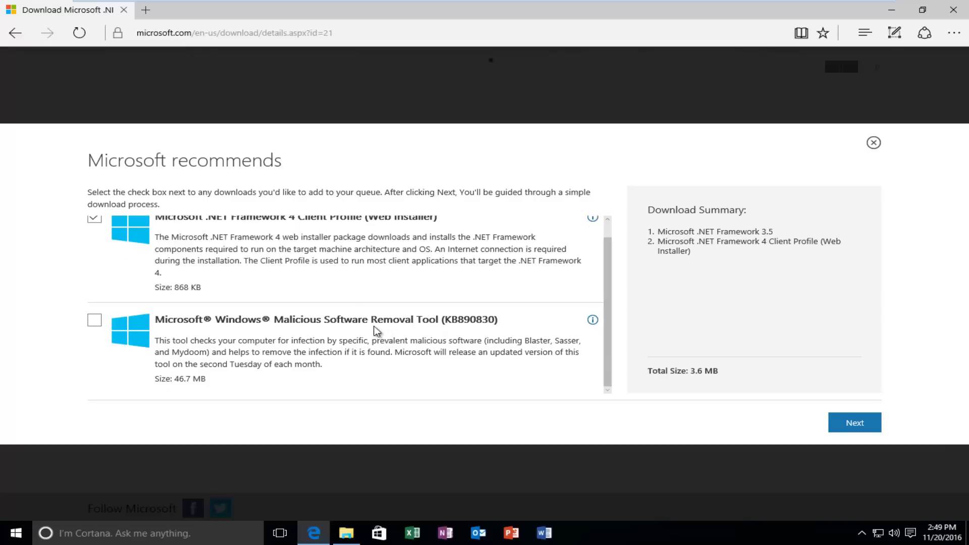
scroll(291, 334, up, 1)
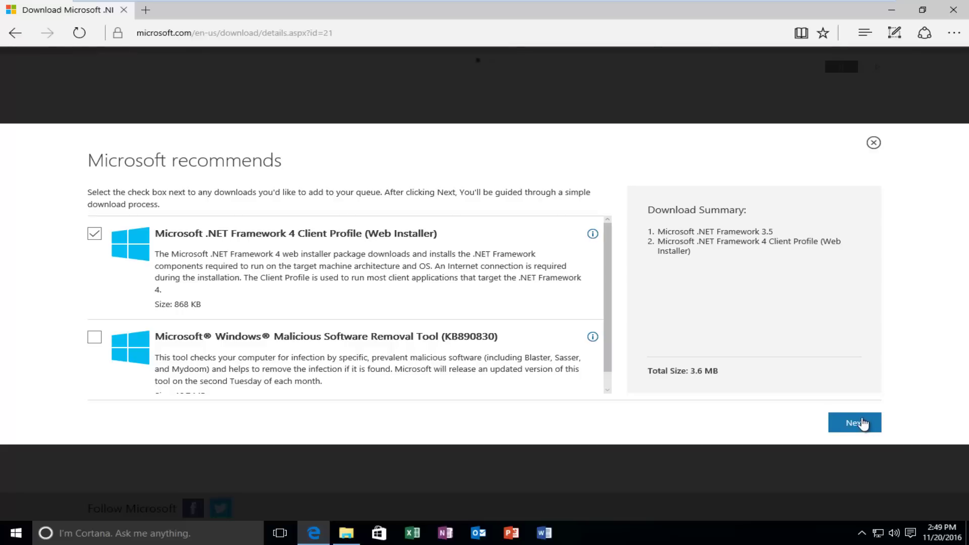
click(863, 423)
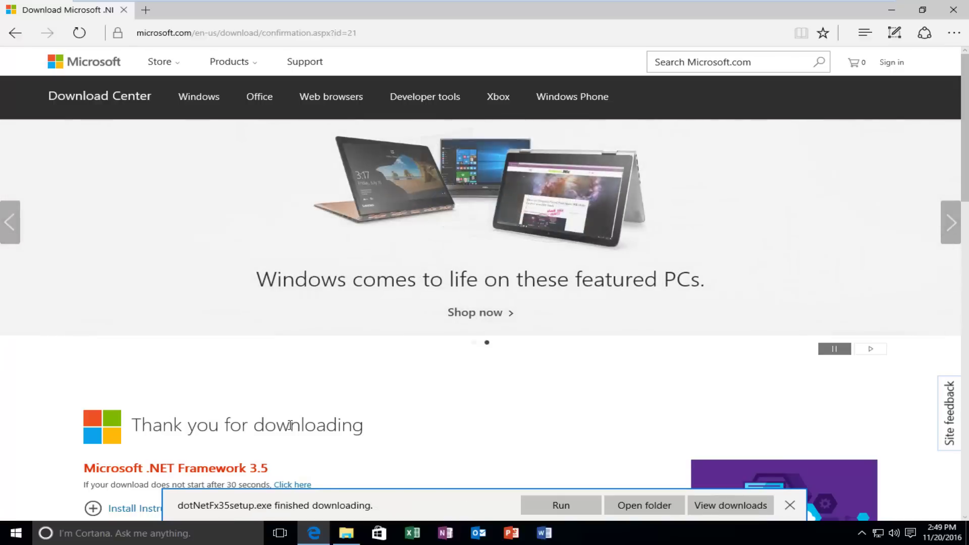
Run dotNetFx35setup.exe from Edge, allow it in User Account Control, and minimize Edge.
click(557, 506)
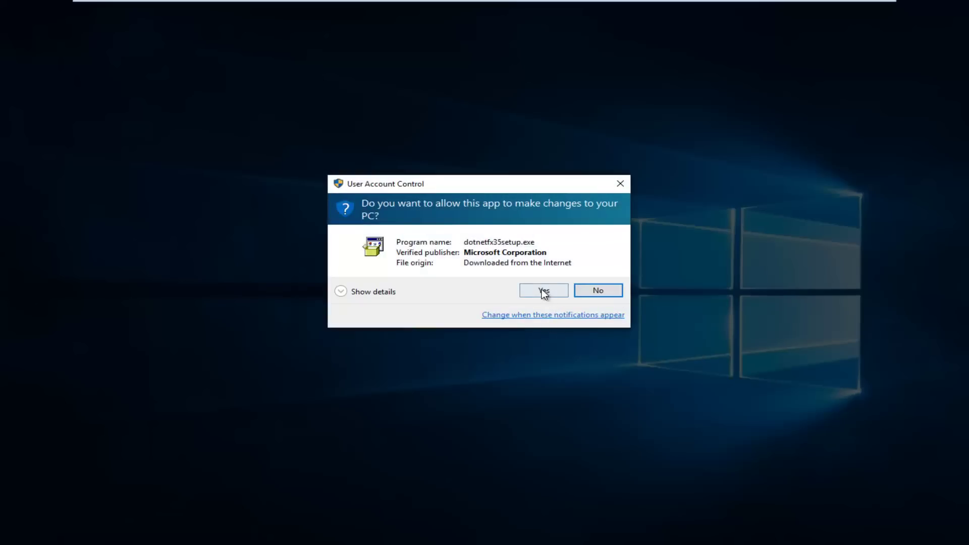
click(537, 289)
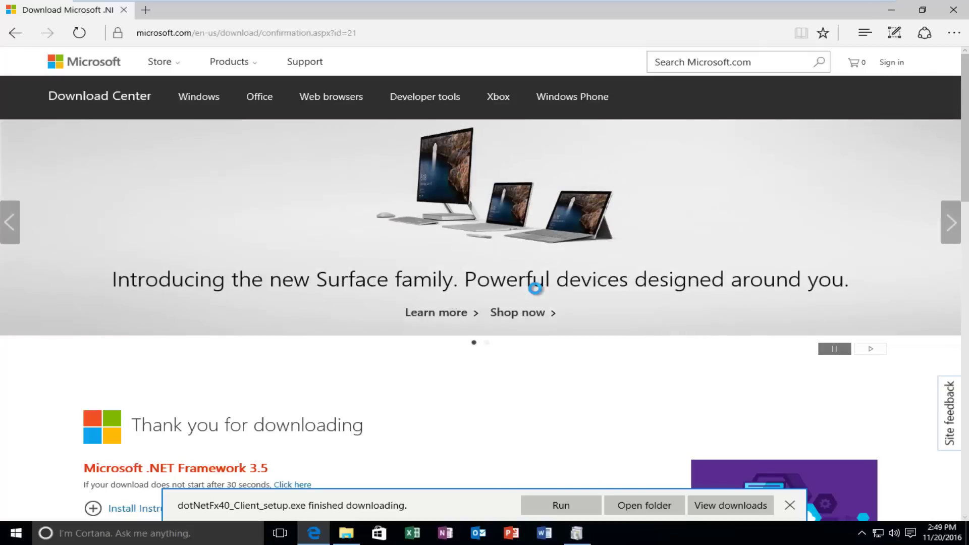
click(892, 10)
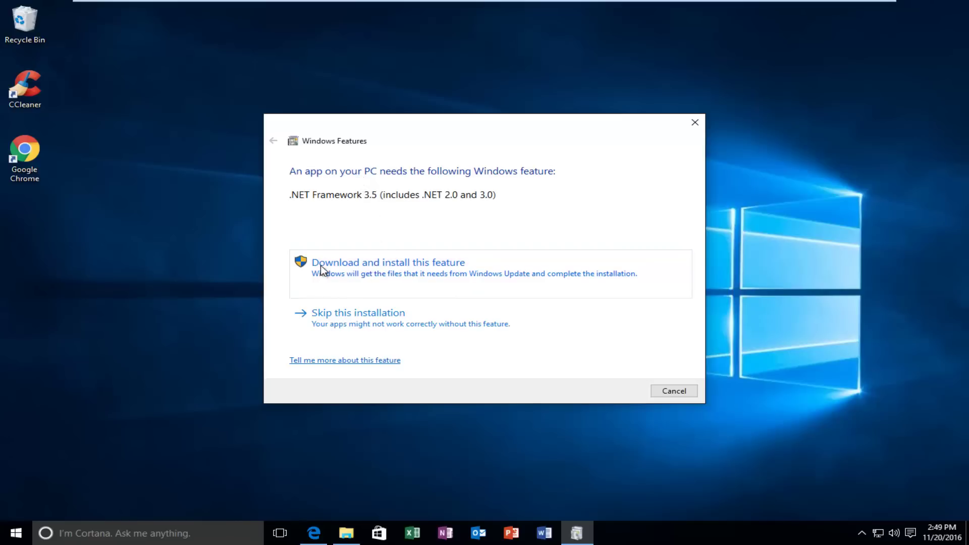
Download and install .NET Framework 3.5 (includes .NET 2.0 and 3.0), then close the success message.
click(357, 265)
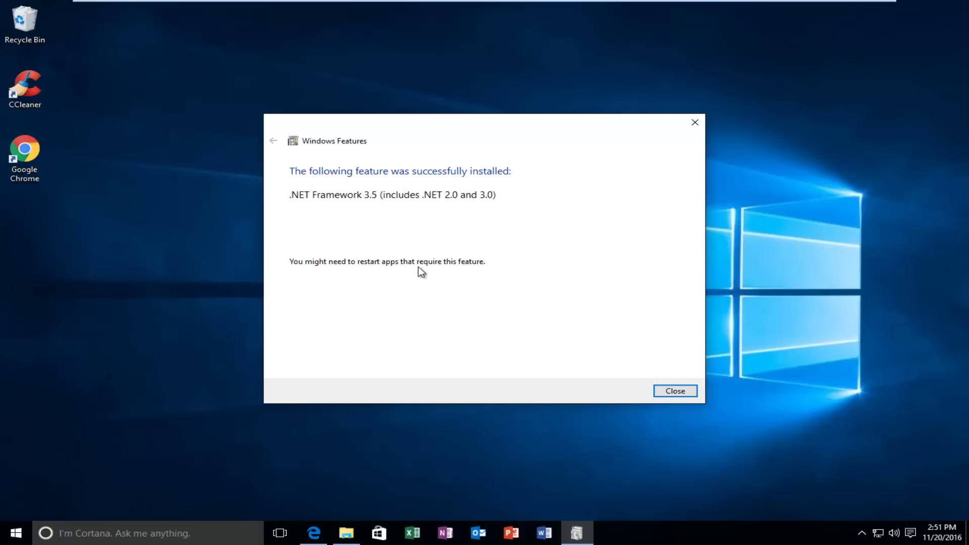
click(684, 393)
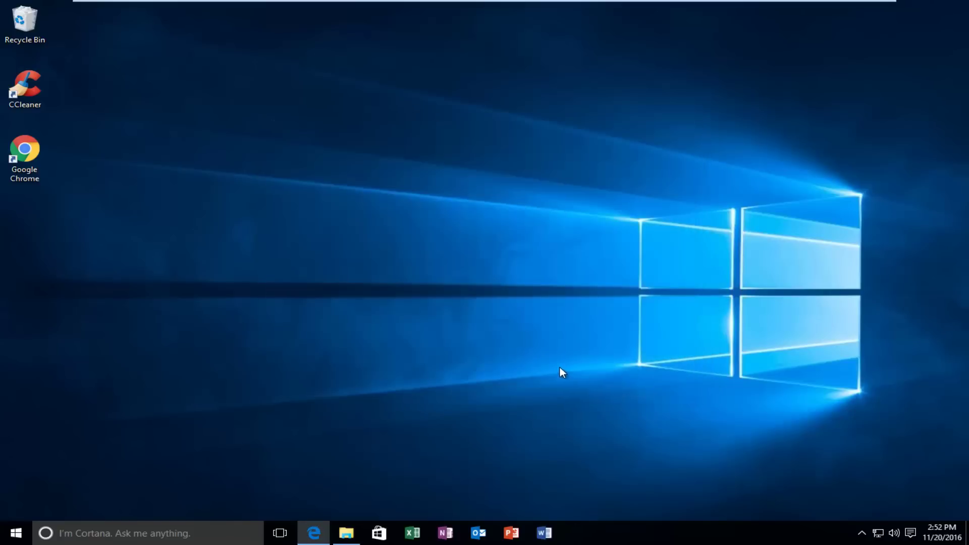
Reopen Programs and Features by searching 'programs and features' in Start.
click(12, 537)
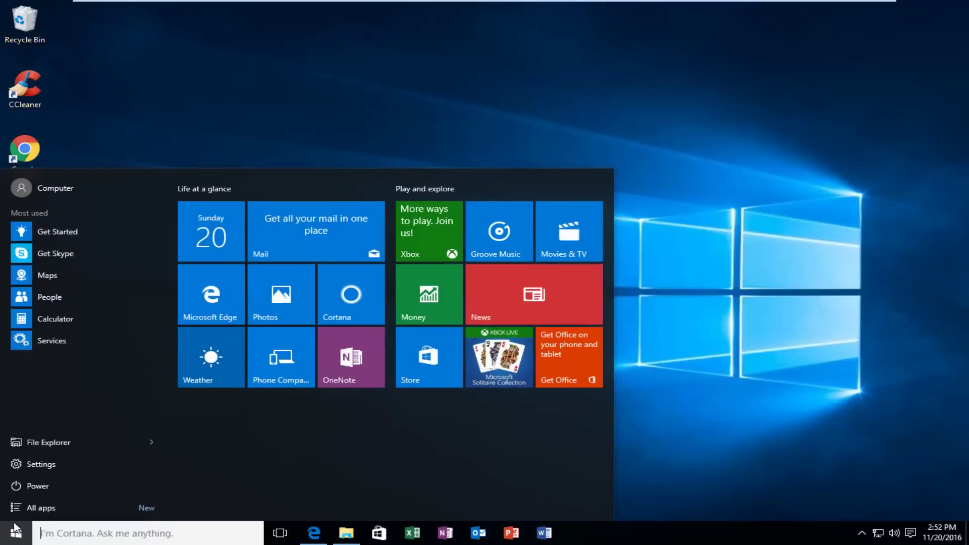
text(progr)
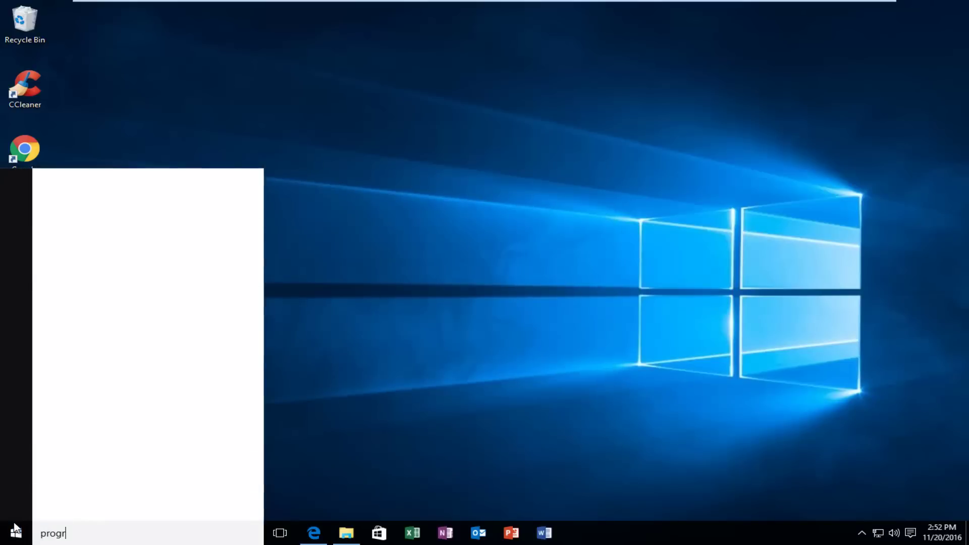
text(ams and features)
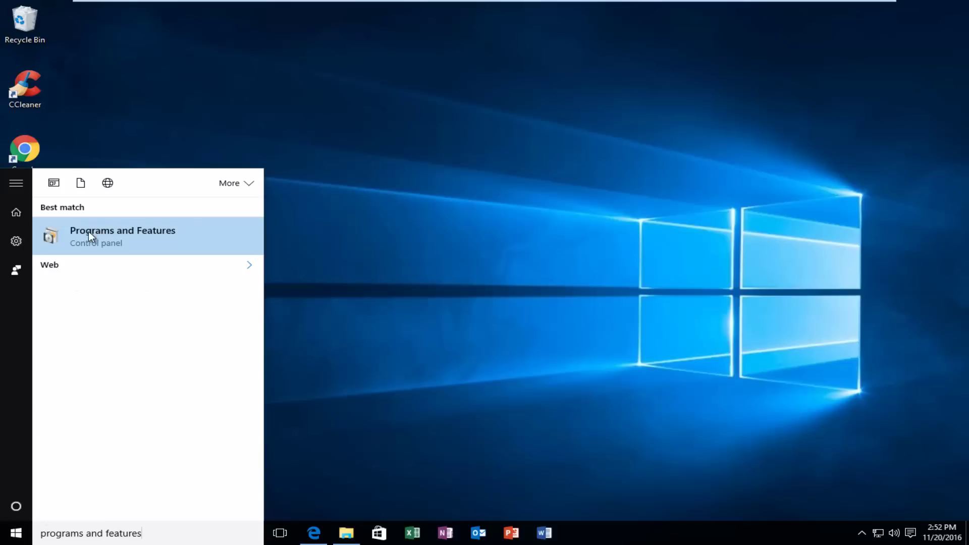
click(109, 247)
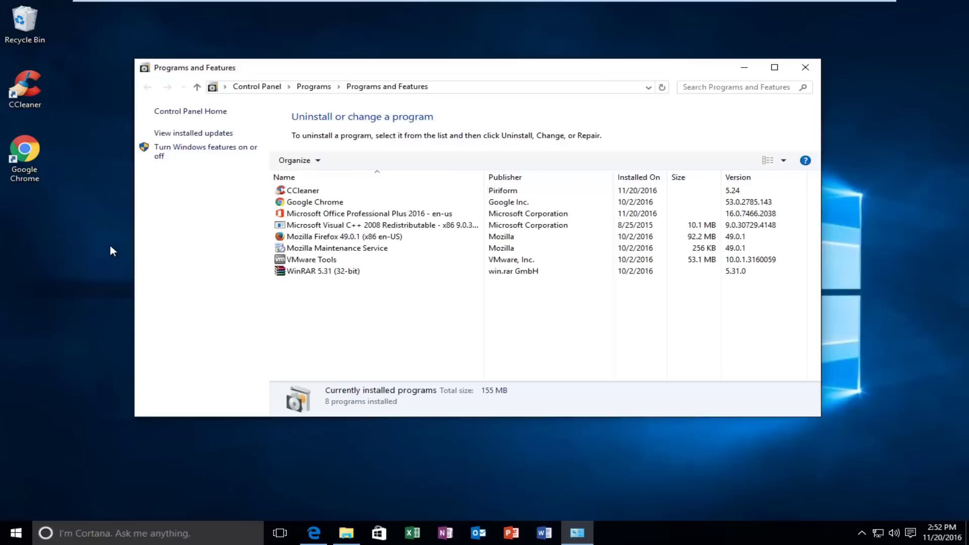
Tick .NET Framework 4.6 Advanced Services in Windows Features and apply the change.
click(171, 150)
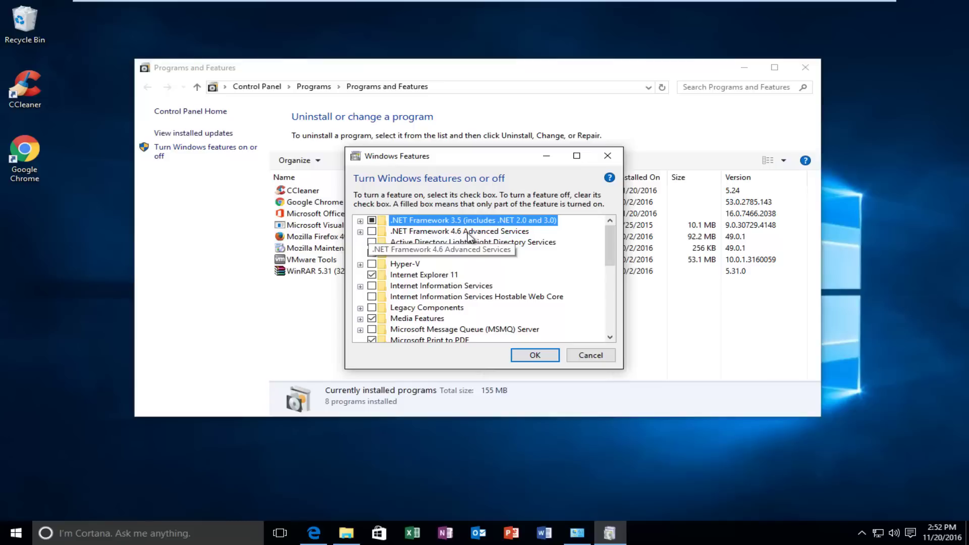
click(372, 231)
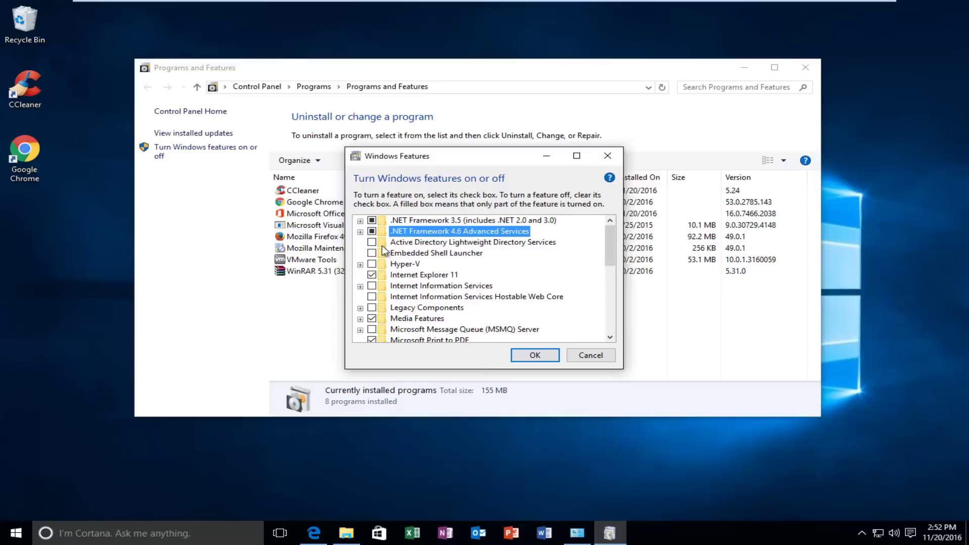
click(530, 358)
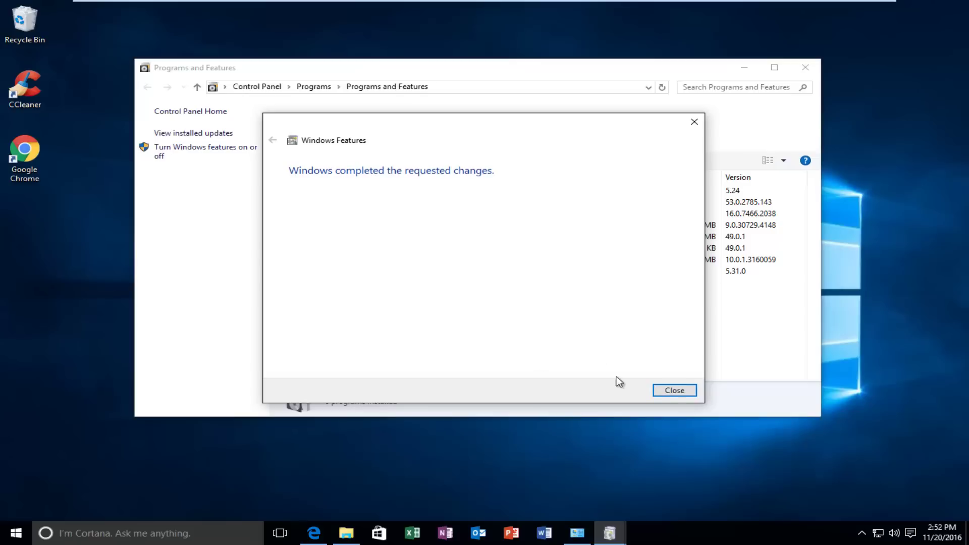
click(675, 391)
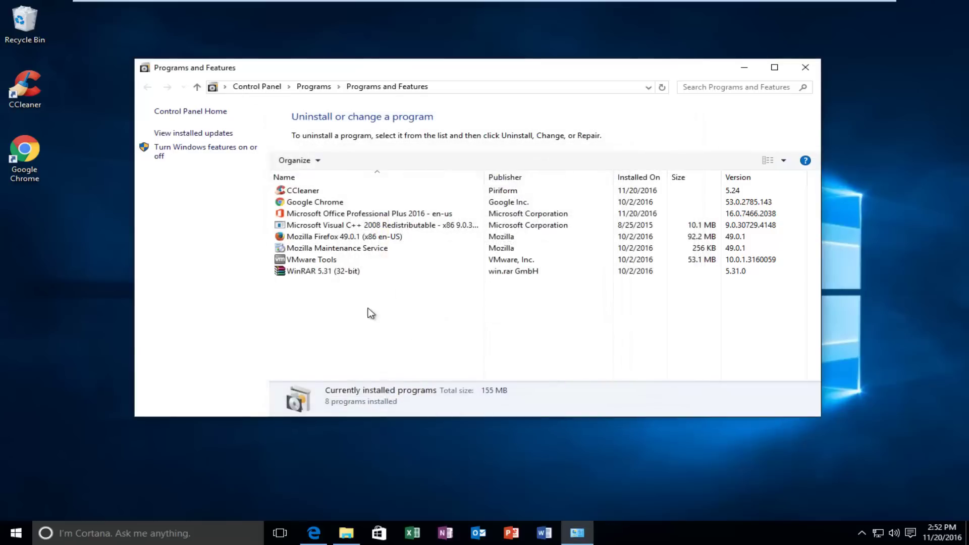